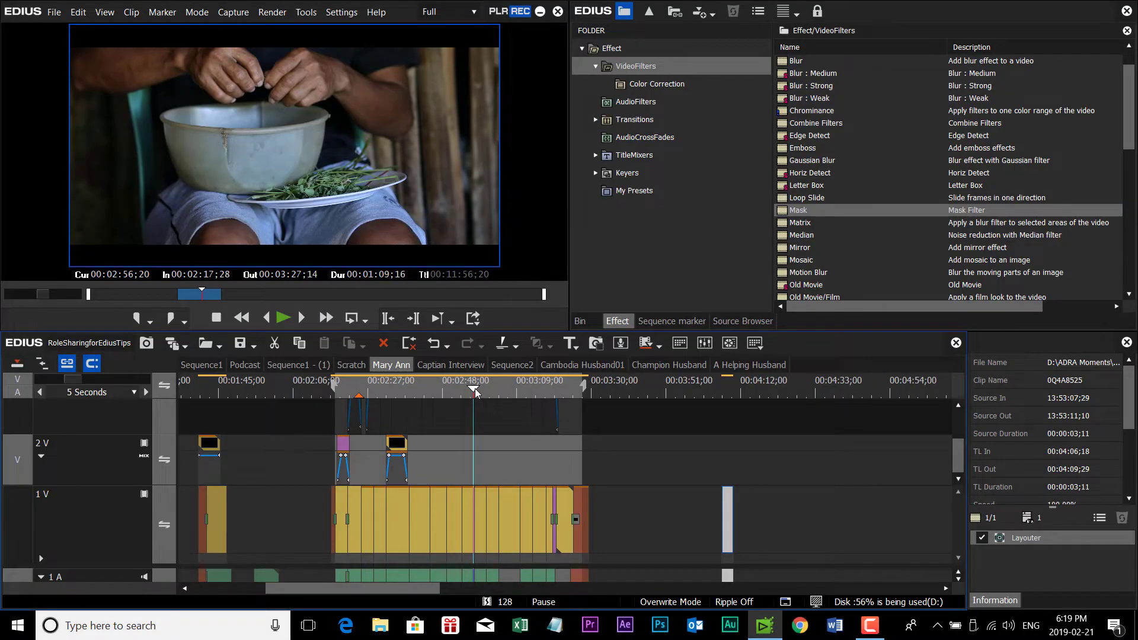
# - Scrub back through the Mary Ann sequence to preview its footage
pyautogui.moveTo(474, 391); pyautogui.dragTo(497, 401)
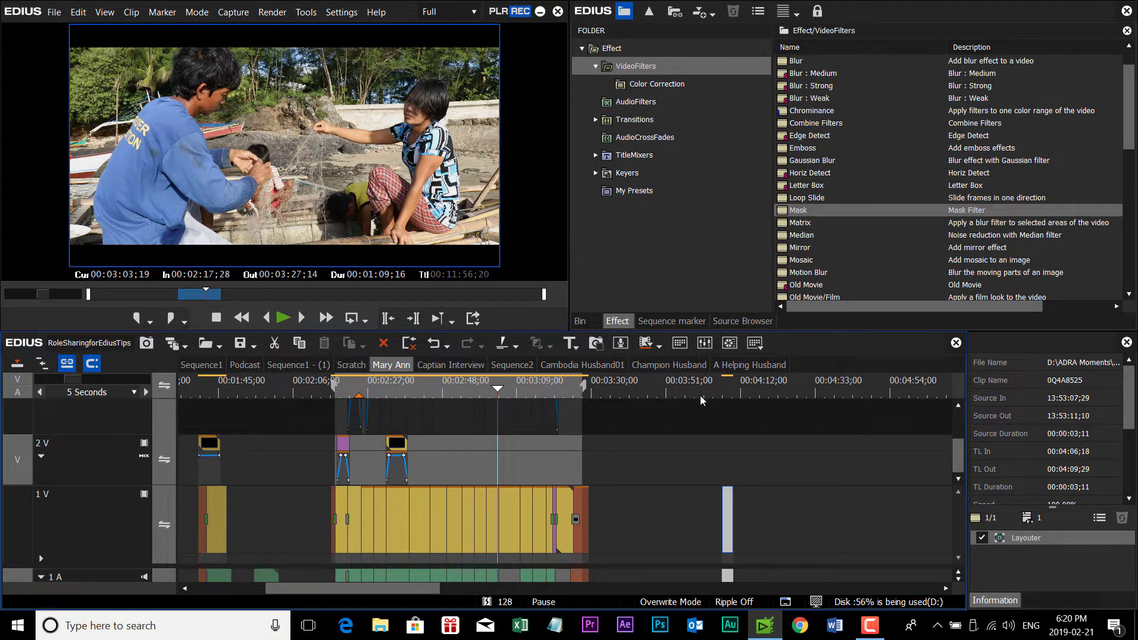
# - Park the playhead at 00:04:08;05 inside the pepper-plant clip
pyautogui.click(720, 396)
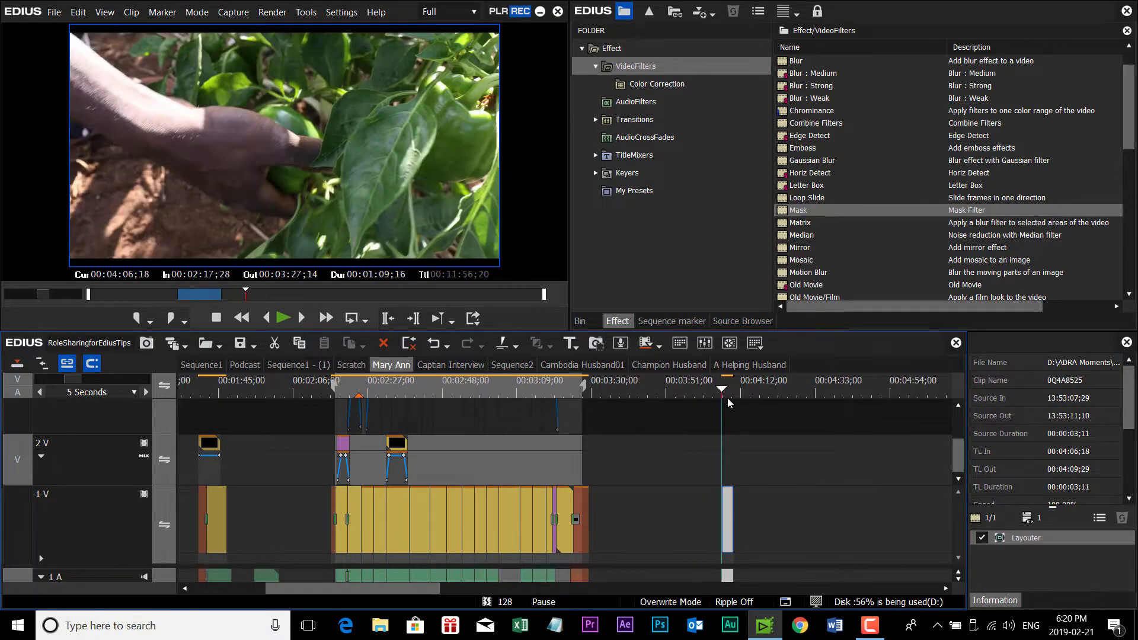
pyautogui.click(728, 397)
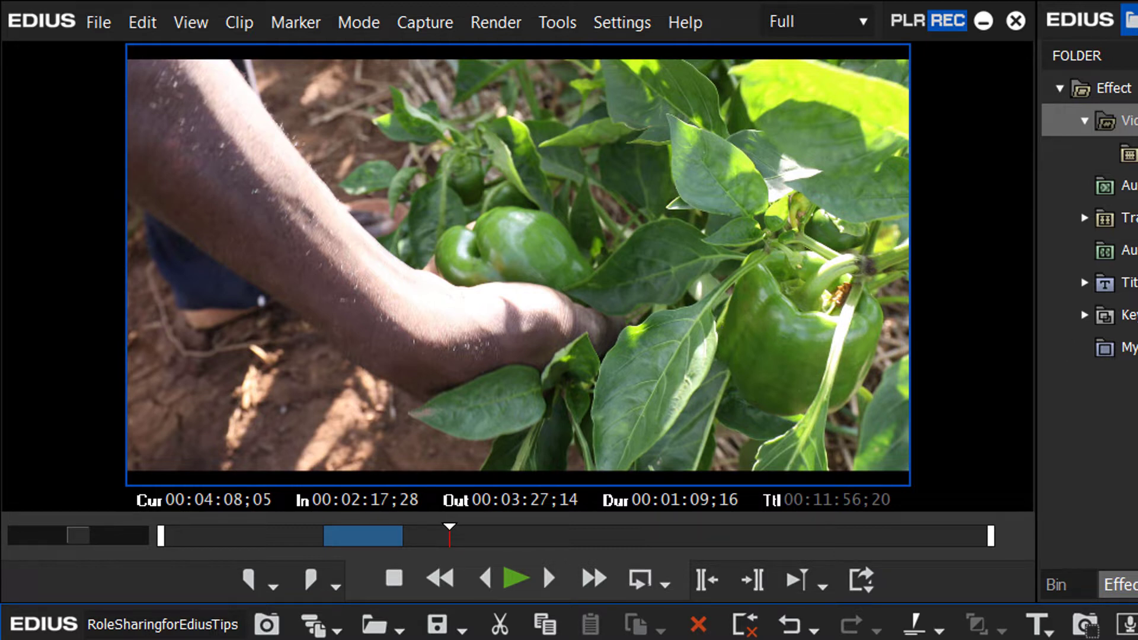
# - Apply the Mask filter from VideoFilters to the pepper-plant clip
pyautogui.click(1067, 578)
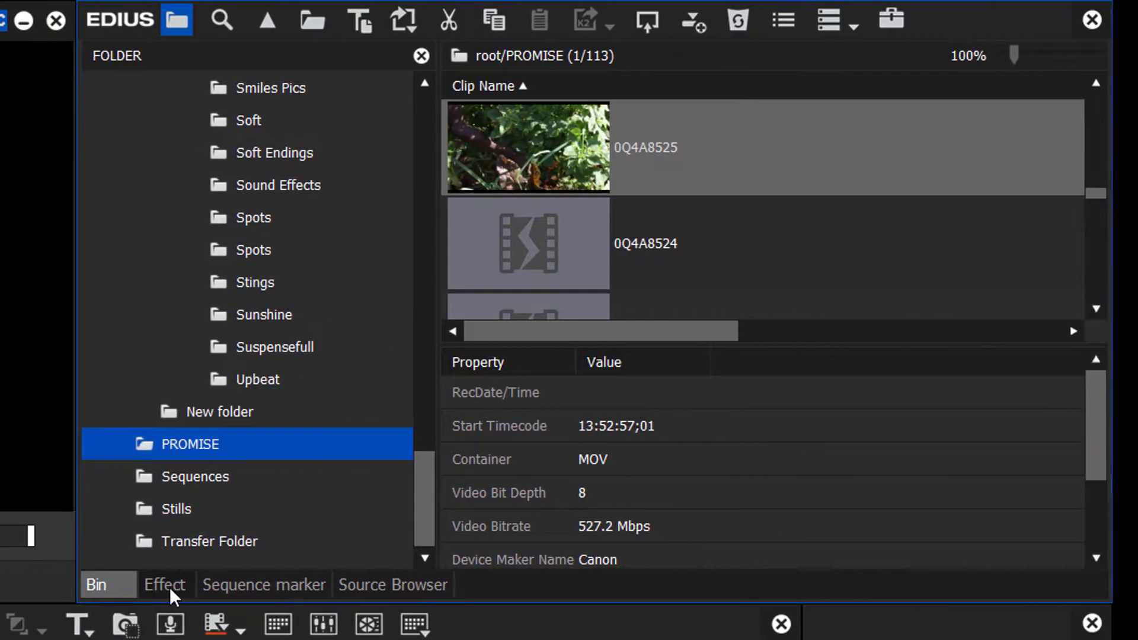
pyautogui.click(166, 586)
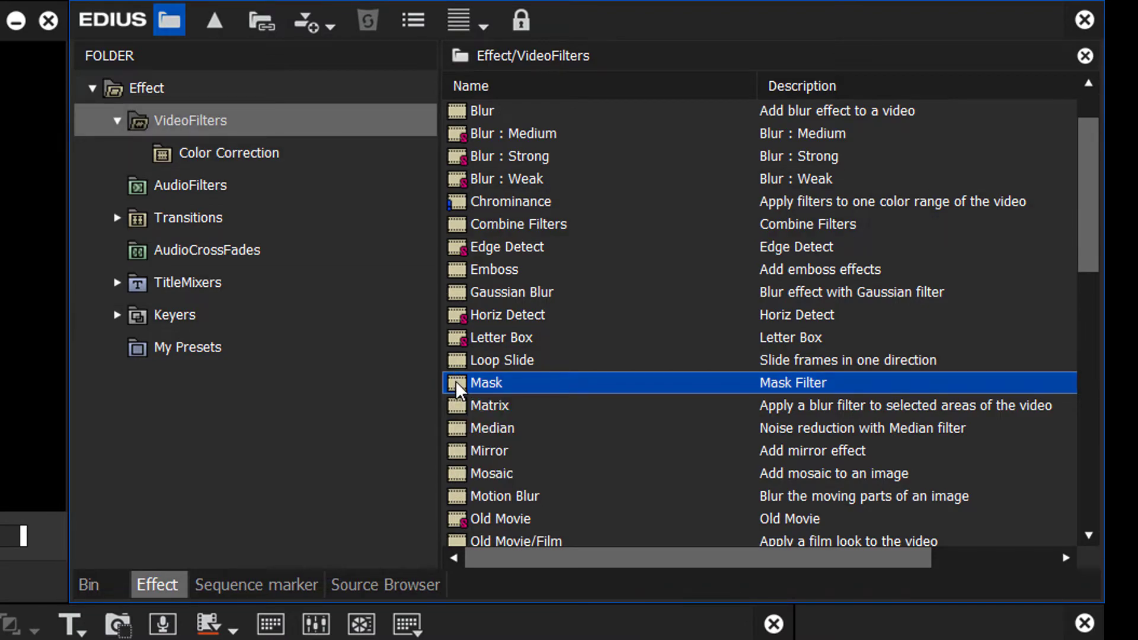
pyautogui.moveTo(458, 390); pyautogui.dragTo(359, 639)
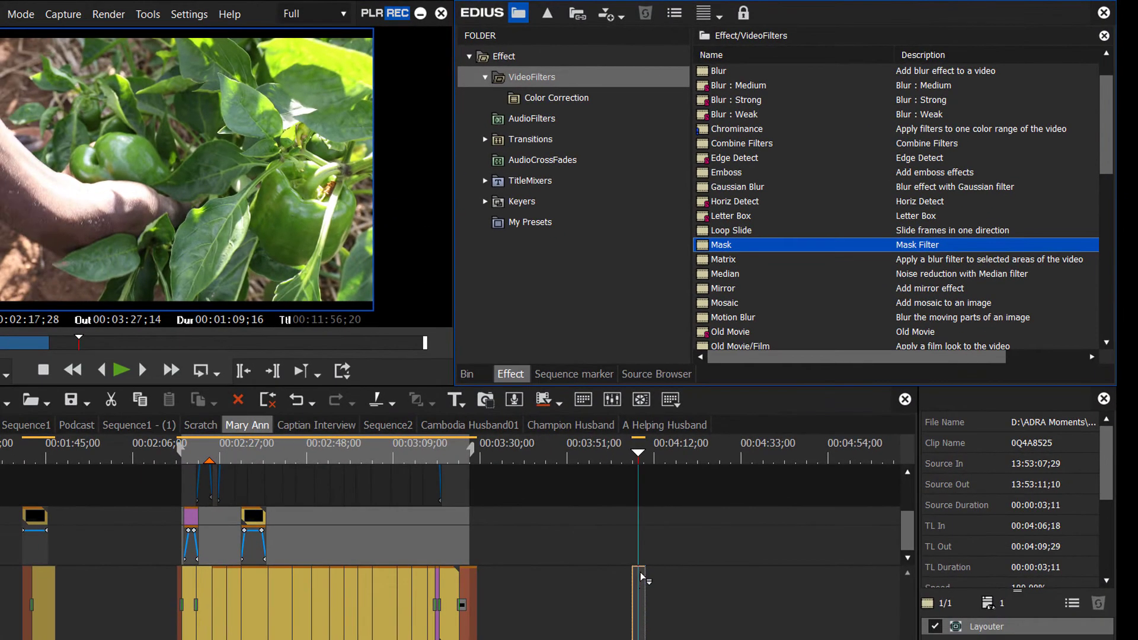
pyautogui.moveTo(640, 572); pyautogui.dragTo(642, 578)
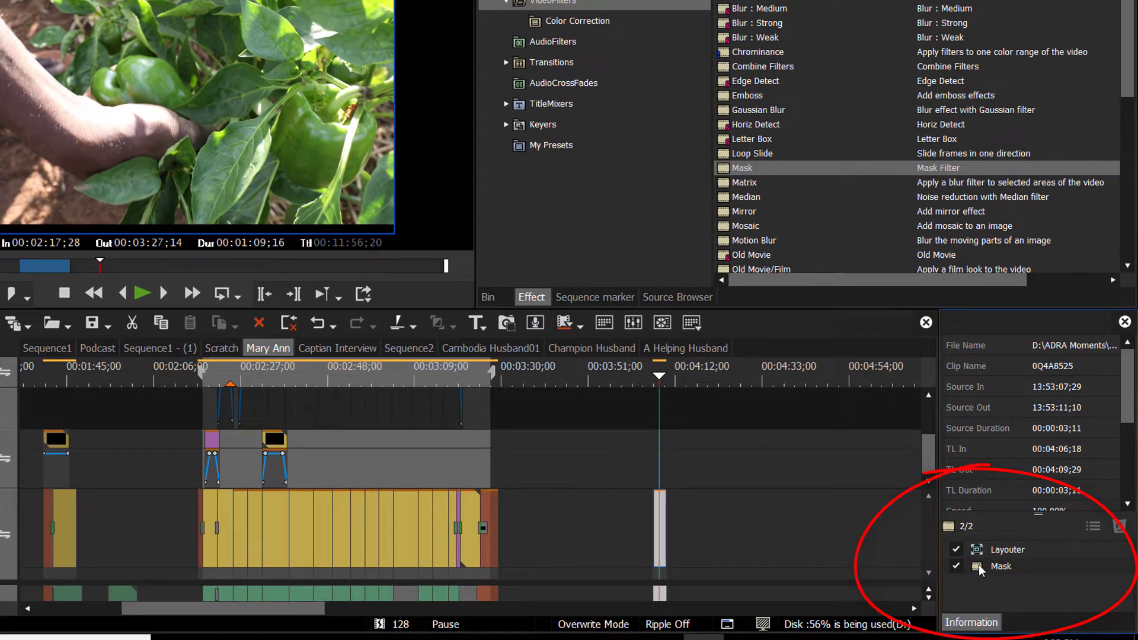
# - Draw a wide rectangle mask across the frame's middle band at 25% preview zoom
pyautogui.doubleClick(979, 564)
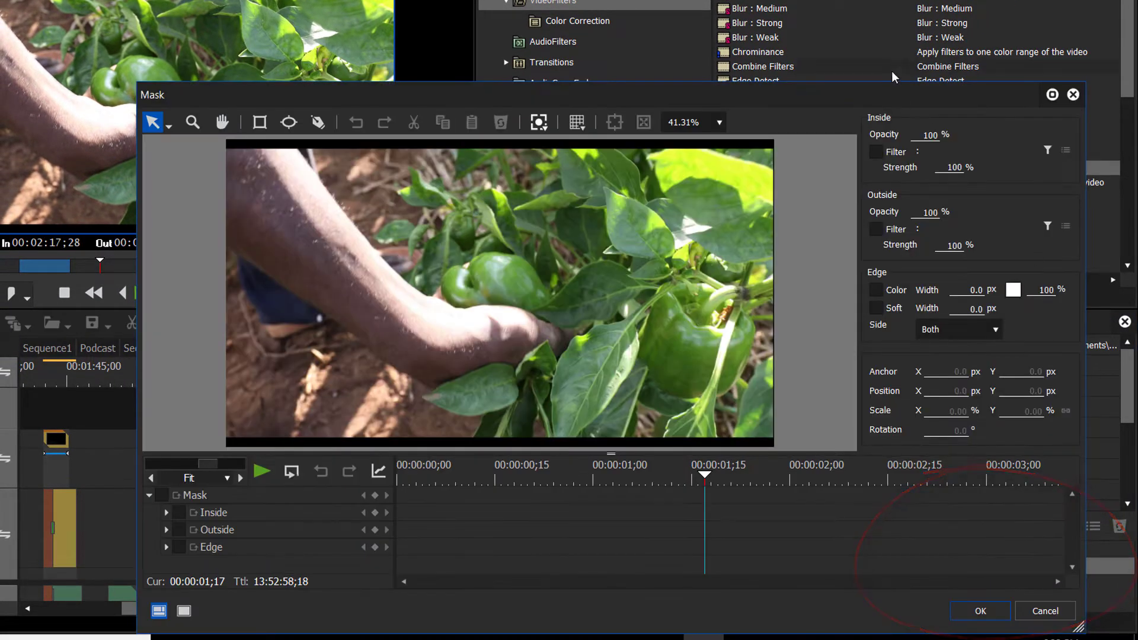
pyautogui.moveTo(845, 92); pyautogui.dragTo(890, 43)
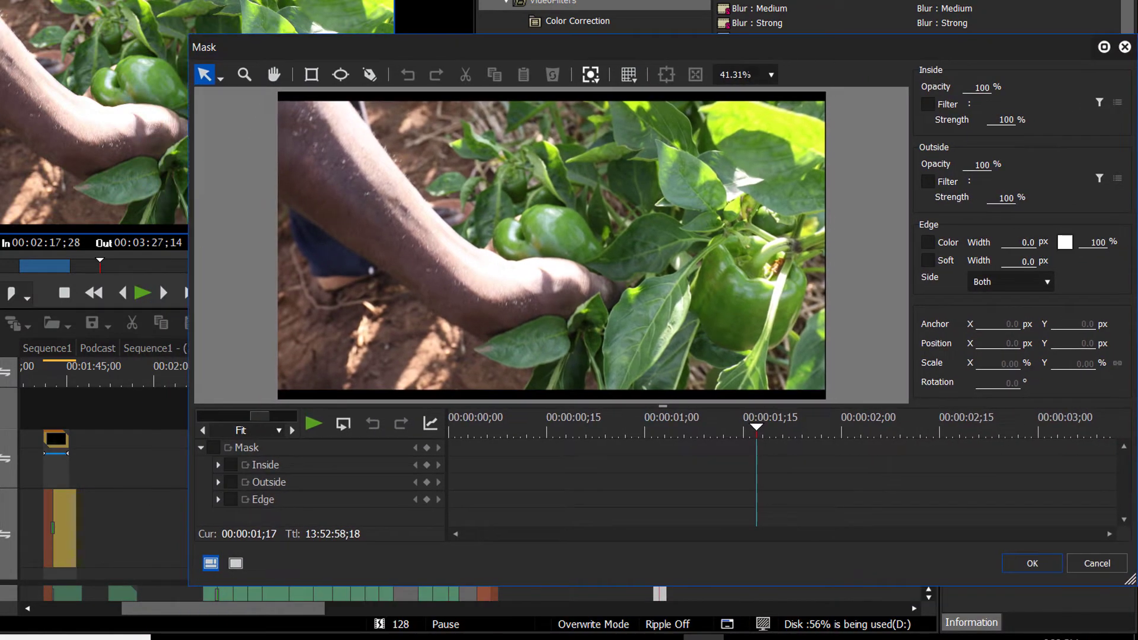
pyautogui.click(772, 74)
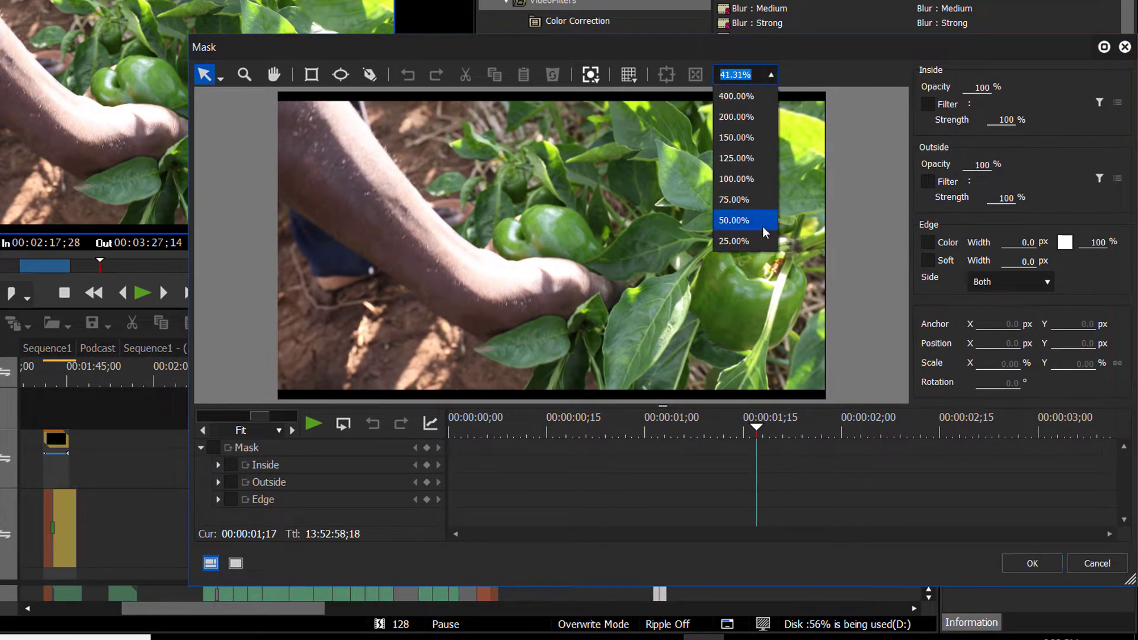
pyautogui.click(760, 243)
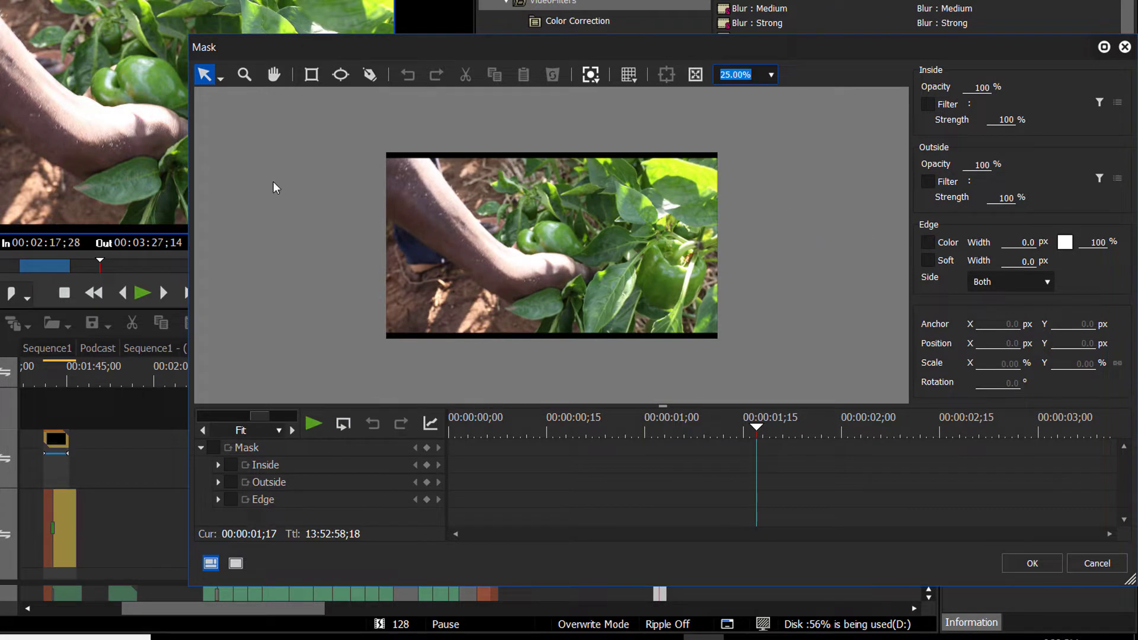
pyautogui.click(311, 76)
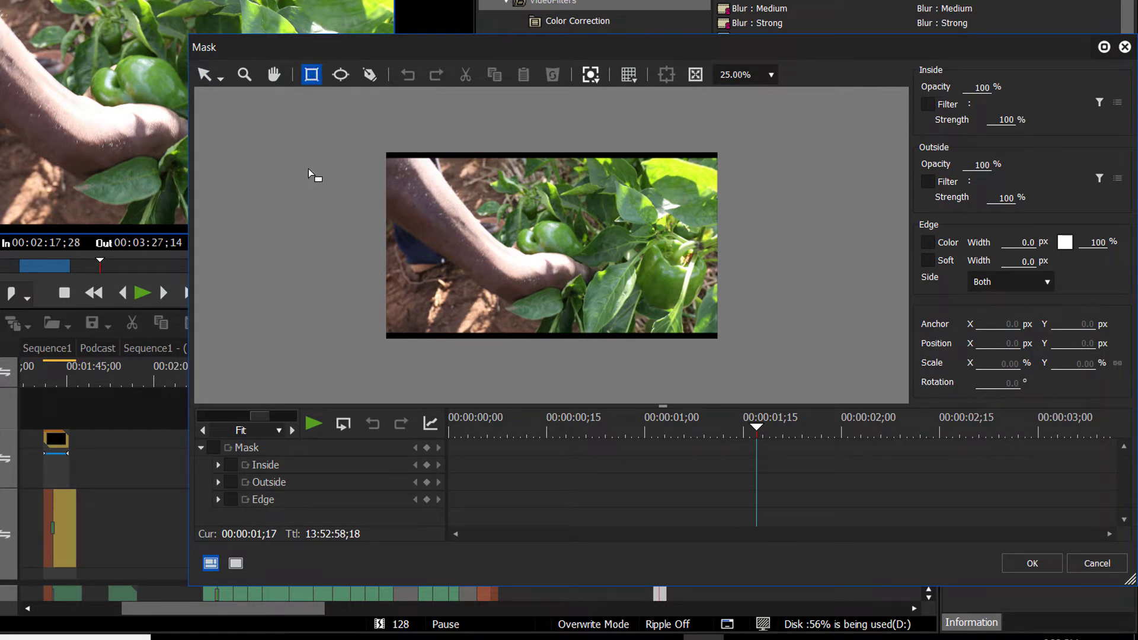
pyautogui.moveTo(297, 169); pyautogui.dragTo(810, 322)
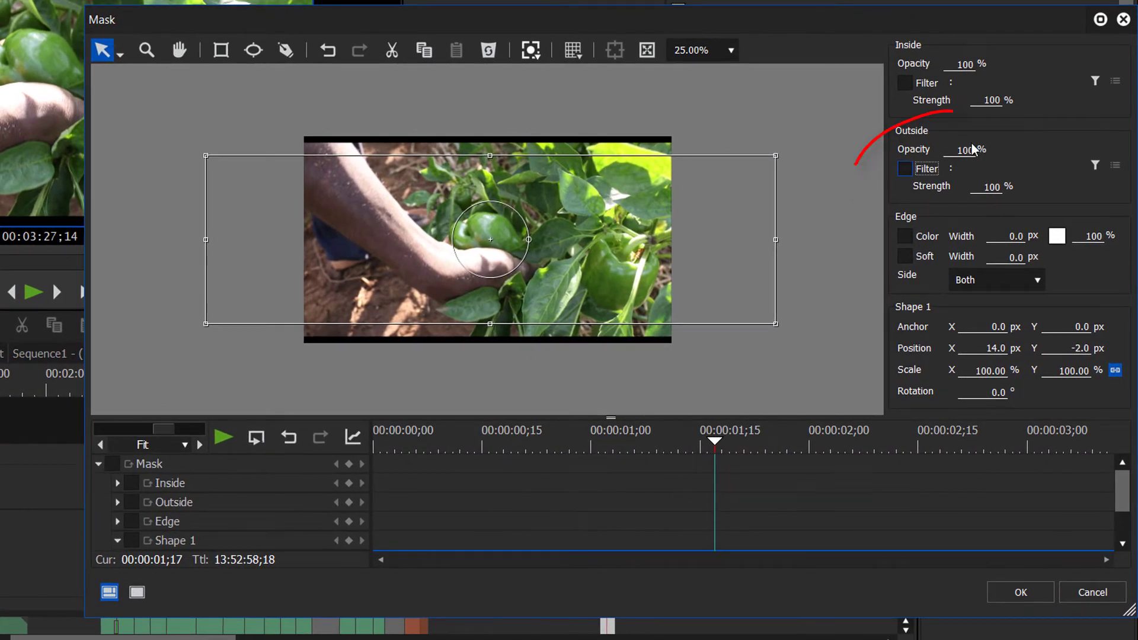
pyautogui.doubleClick(966, 150)
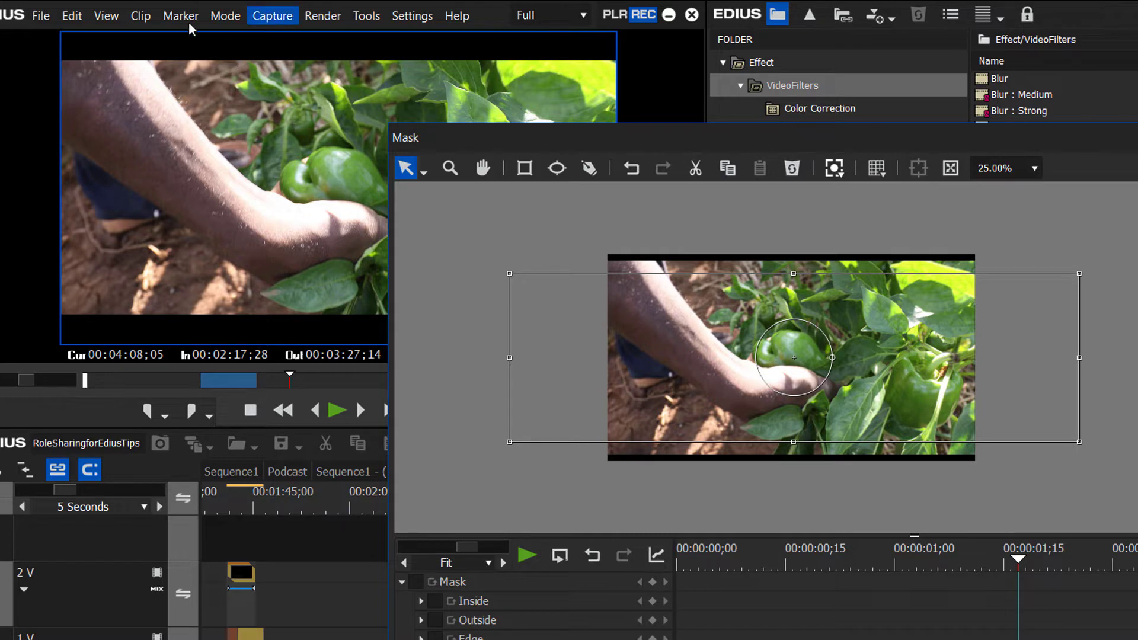
# - Overlay the safe-area guide on the mask preview
pyautogui.click(112, 22)
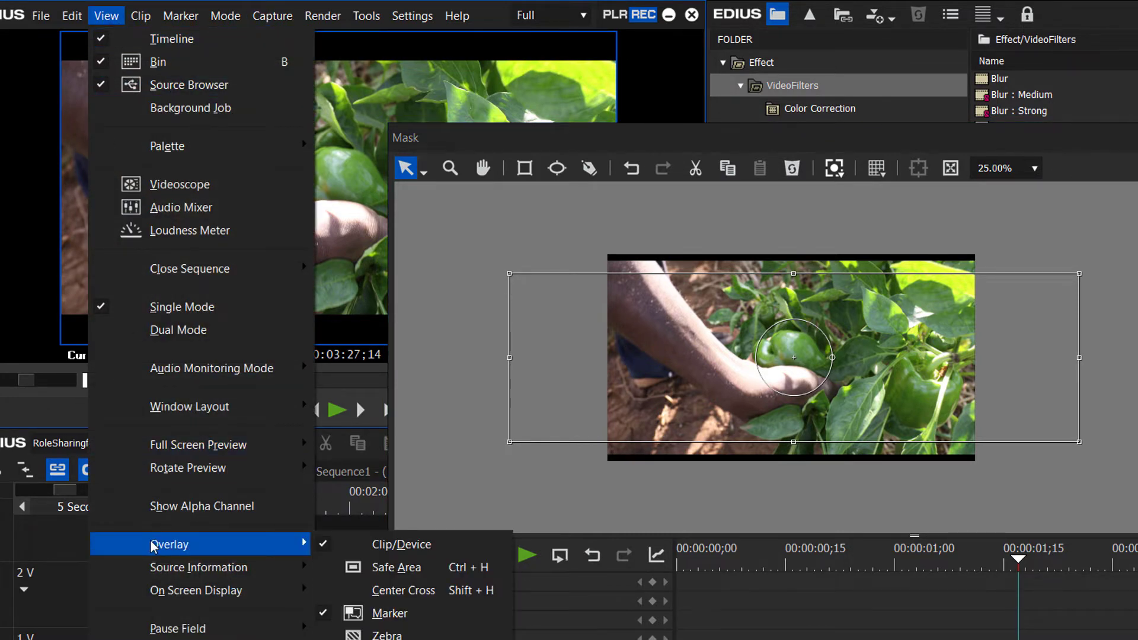
pyautogui.moveTo(153, 545)
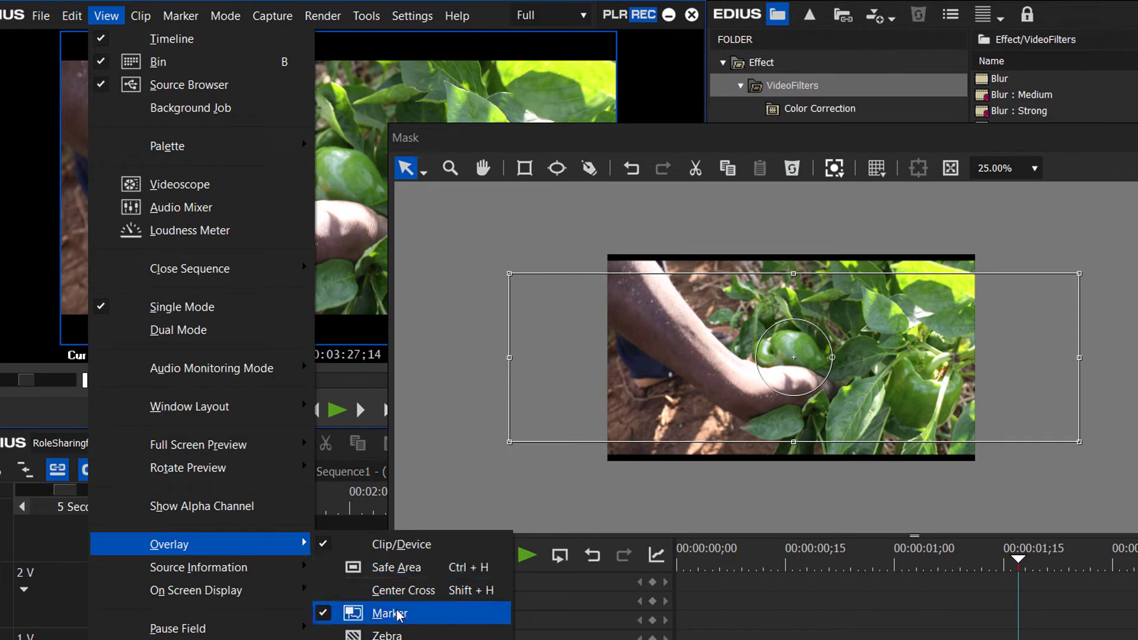
pyautogui.click(415, 571)
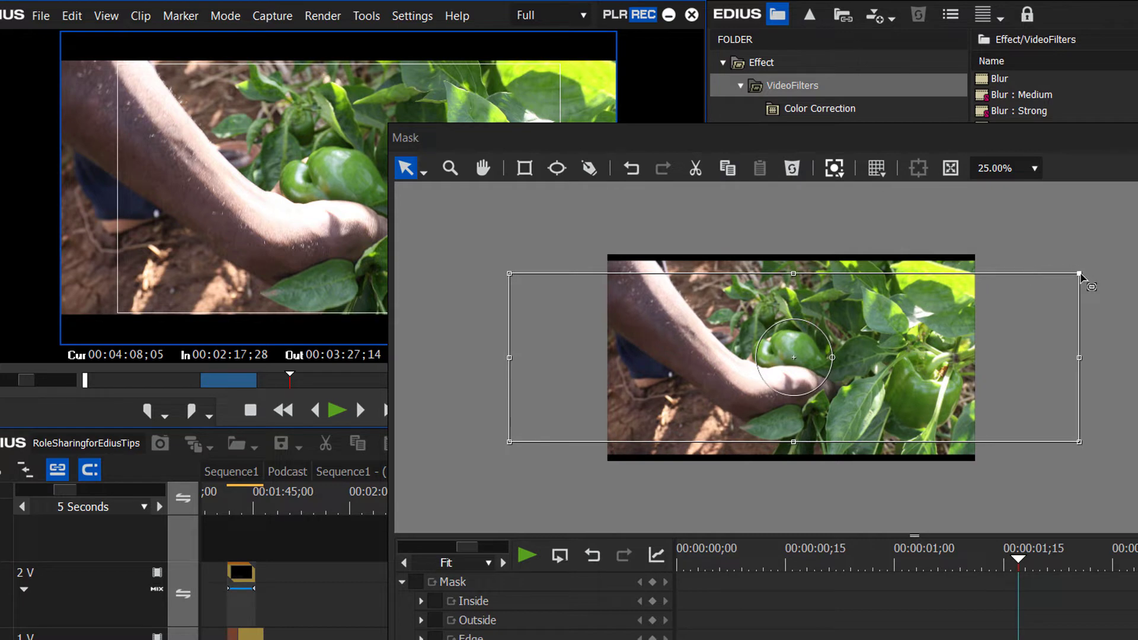
# - Fit the mask rectangle's corners and position across the frame, then confirm the Mask settings
pyautogui.click(1079, 274)
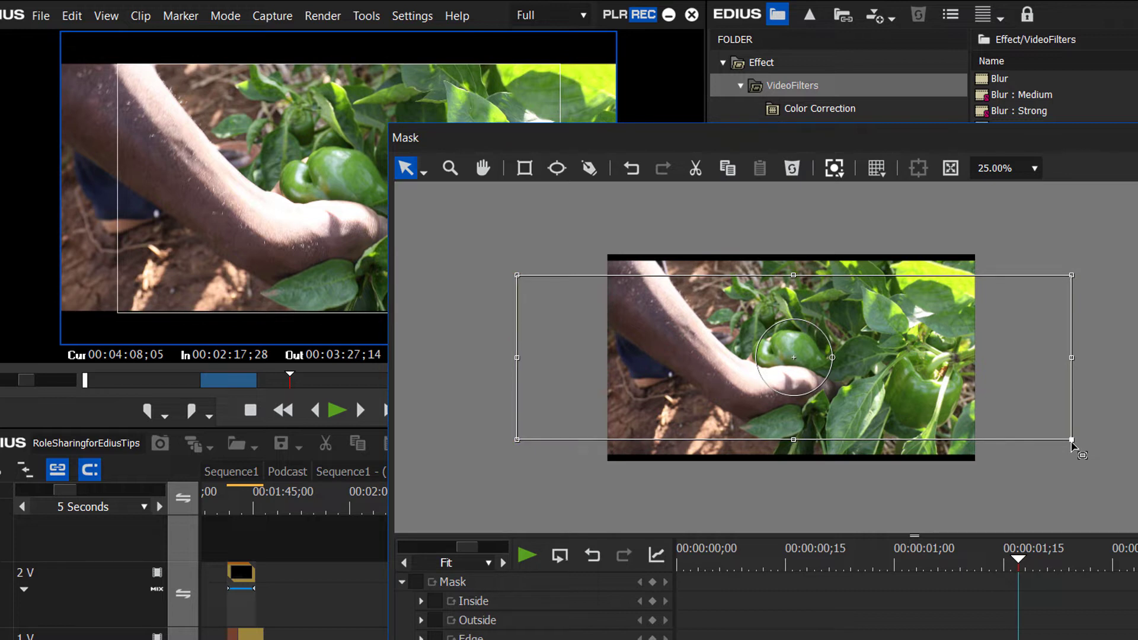
pyautogui.moveTo(1071, 440); pyautogui.dragTo(1075, 442)
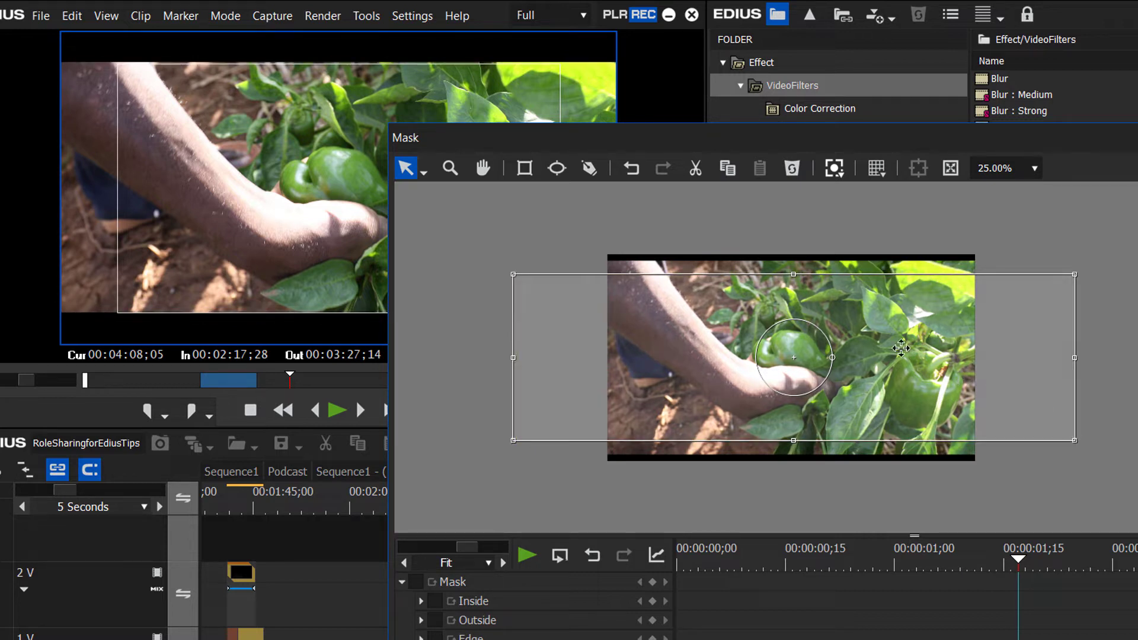
pyautogui.moveTo(901, 348); pyautogui.dragTo(900, 349)
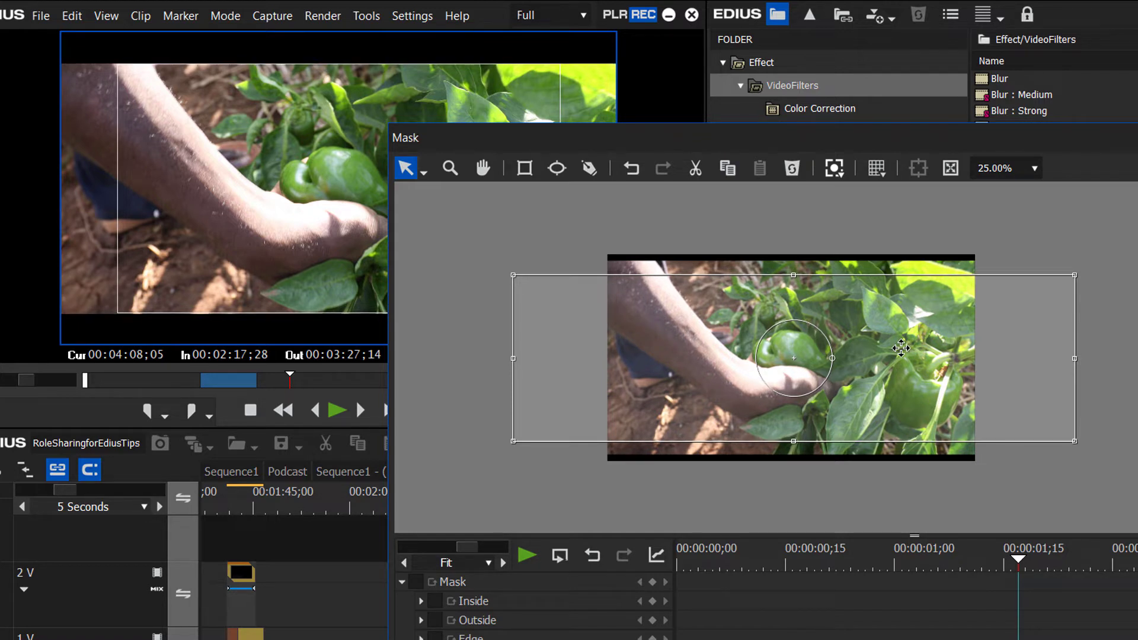
pyautogui.moveTo(948, 141); pyautogui.dragTo(826, 112)
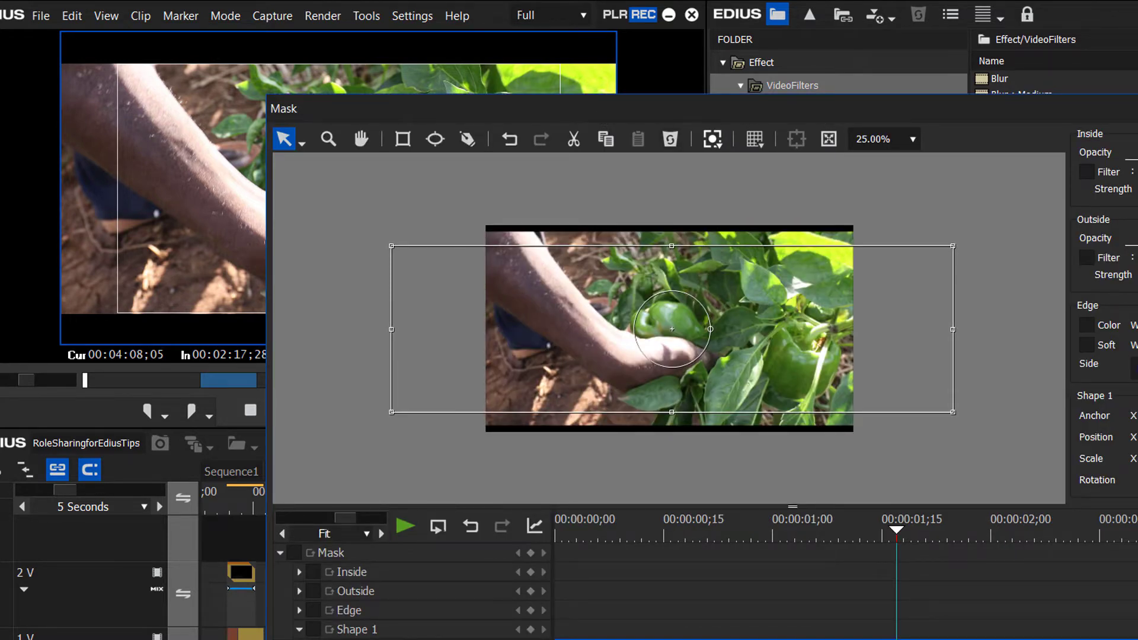
pyautogui.press('Return')
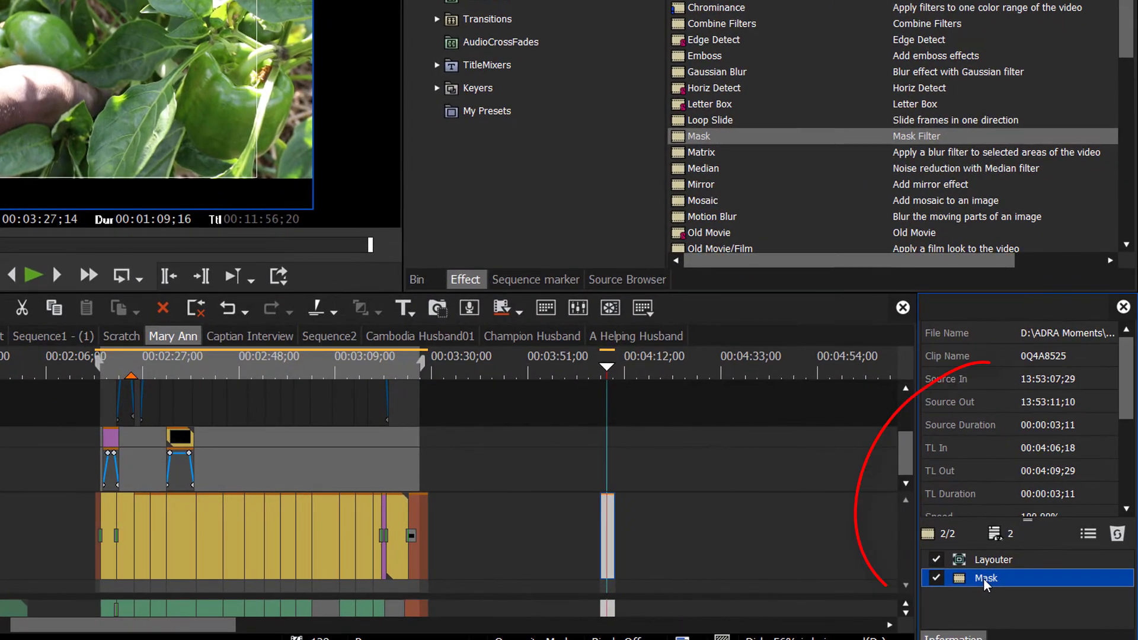
# - Save the clip's Mask filter as a user preset named 'Movie mask'
pyautogui.rightClick(1137, 639)
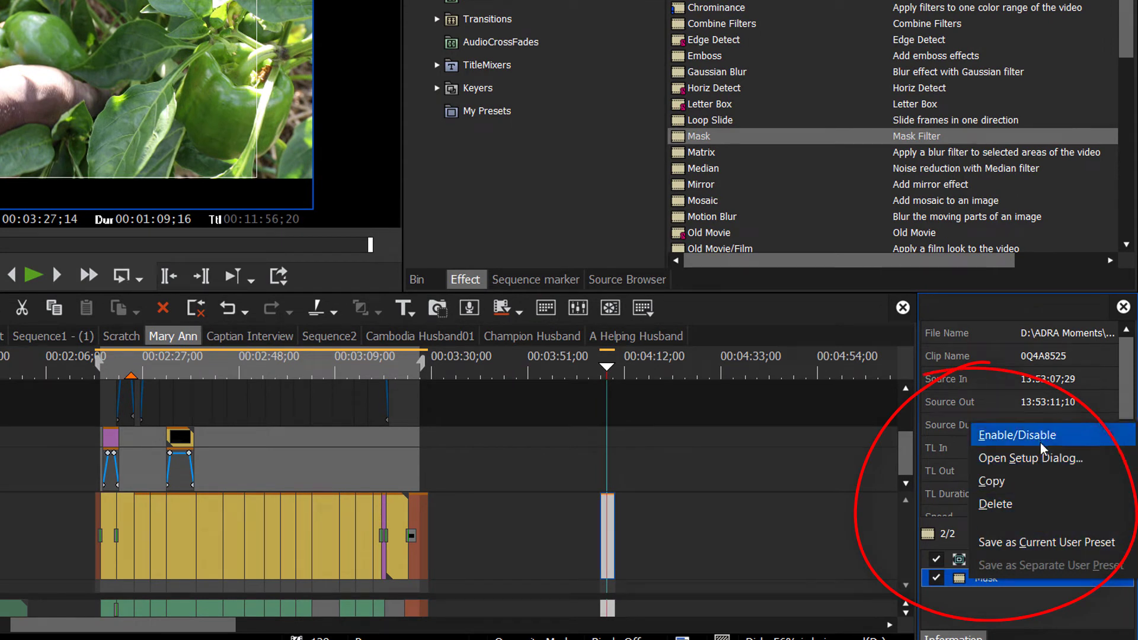
pyautogui.click(1032, 542)
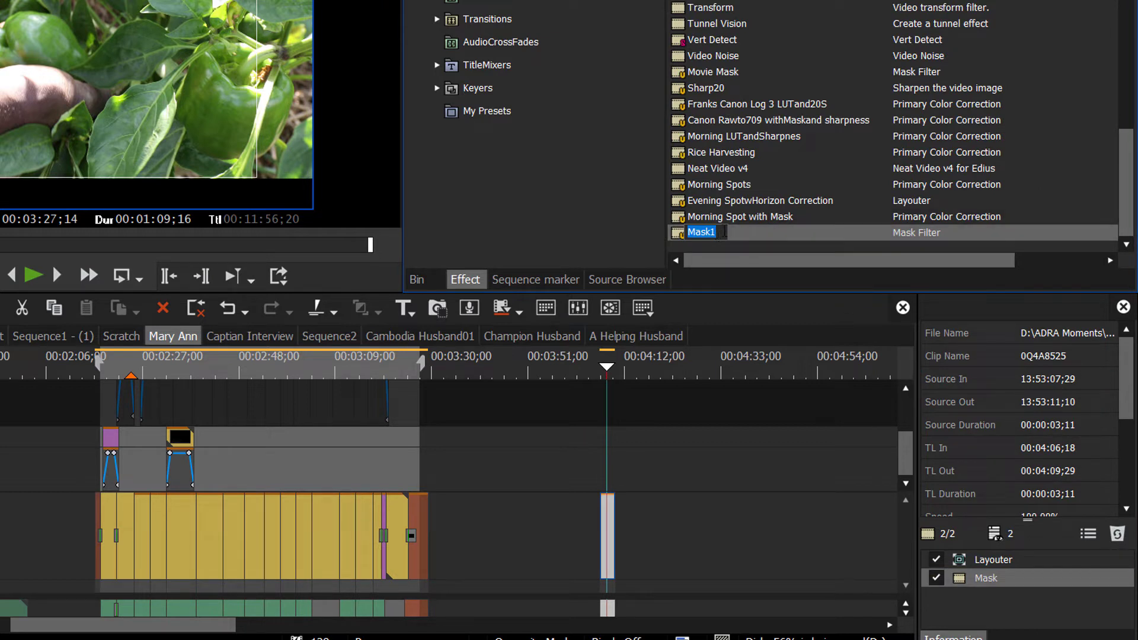
pyautogui.write('Movie mask')
pyautogui.press('Return')
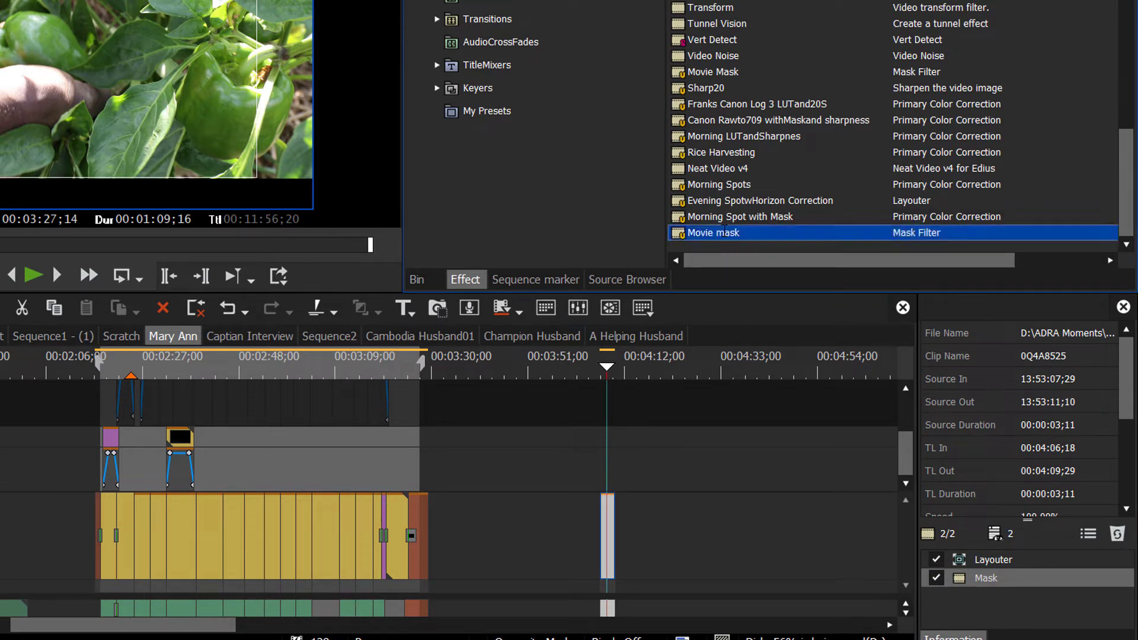
# - Add another interview clip from the bin near 00:04:33 and apply the Movie mask preset
pyautogui.click(422, 274)
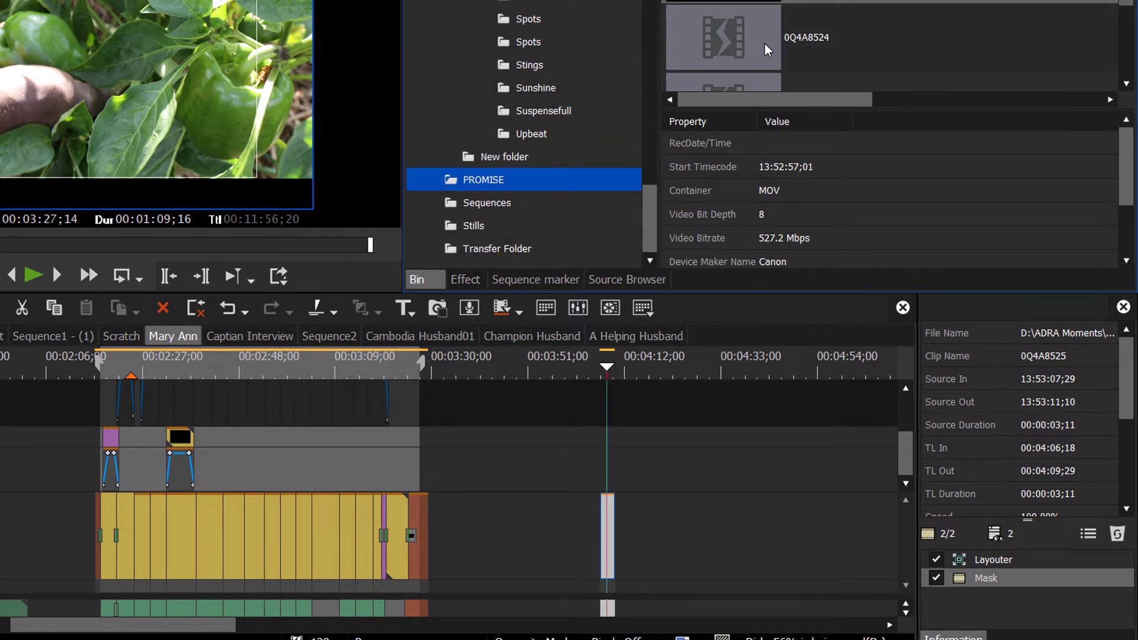
pyautogui.scroll(-1, 1127, 3)
pyautogui.scroll(-1, 1128, 2)
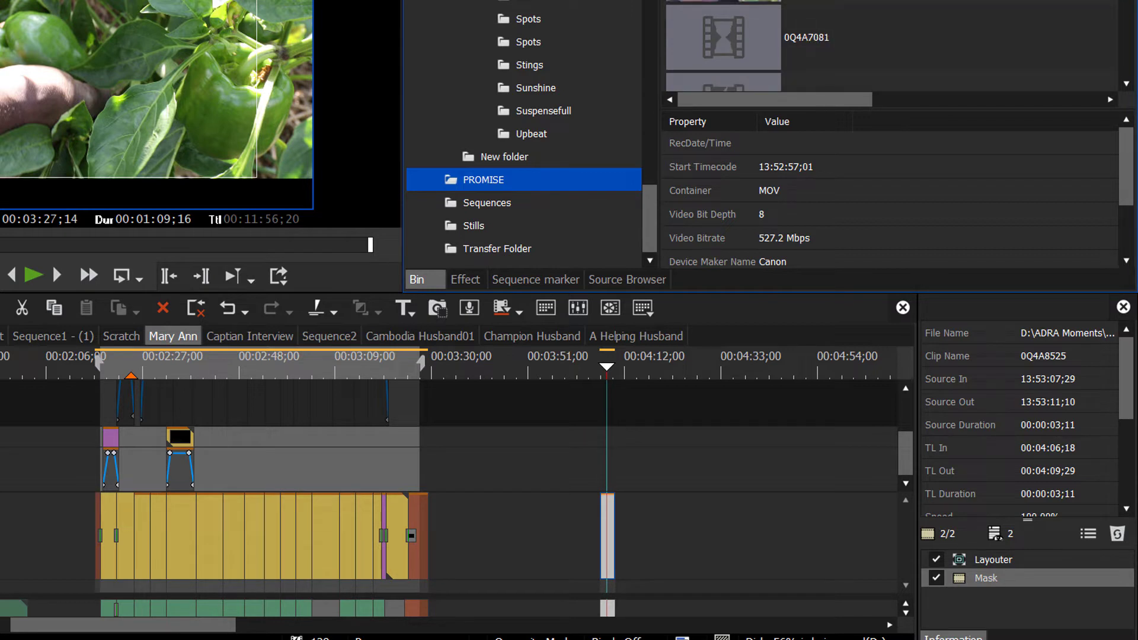
pyautogui.moveTo(722, 35); pyautogui.dragTo(703, 549)
pyautogui.click(734, 372)
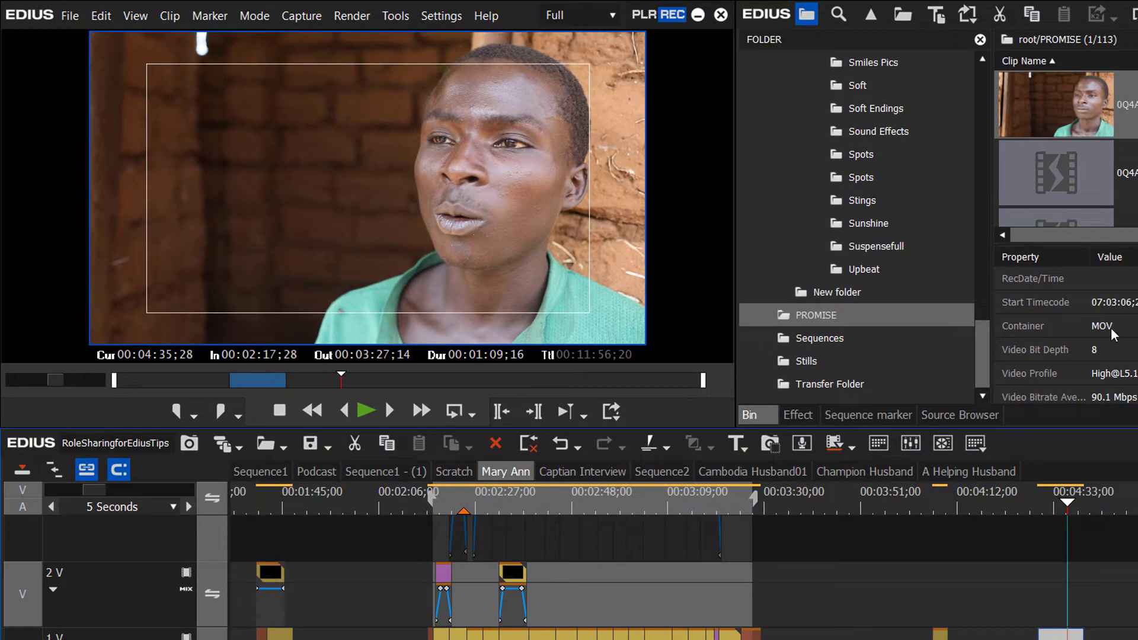
pyautogui.click(797, 415)
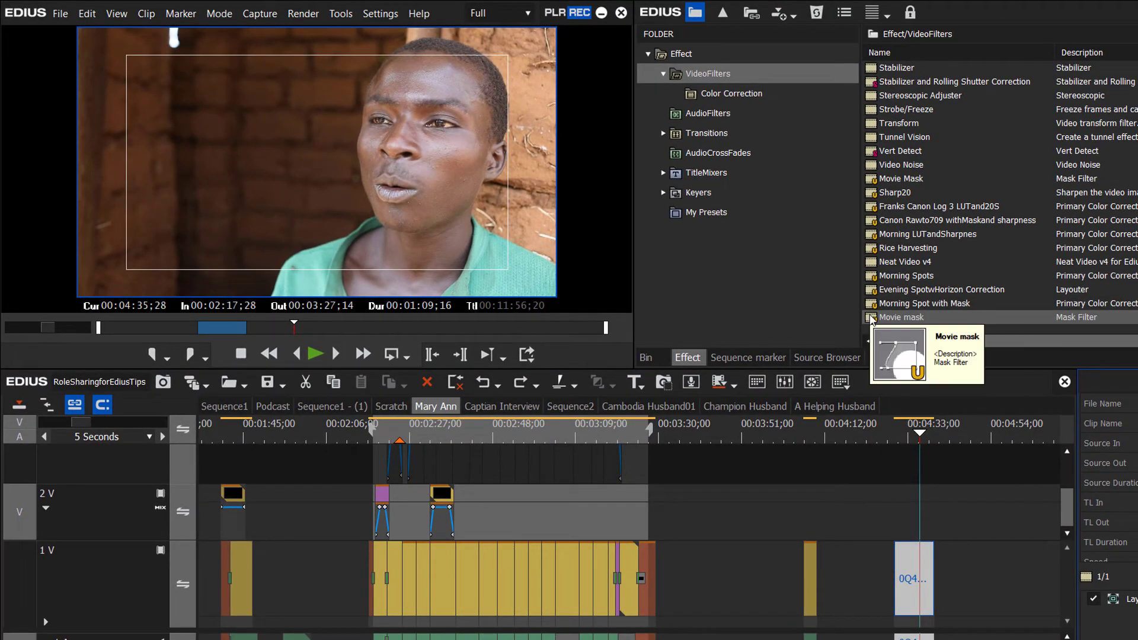
pyautogui.moveTo(871, 318); pyautogui.dragTo(908, 564)
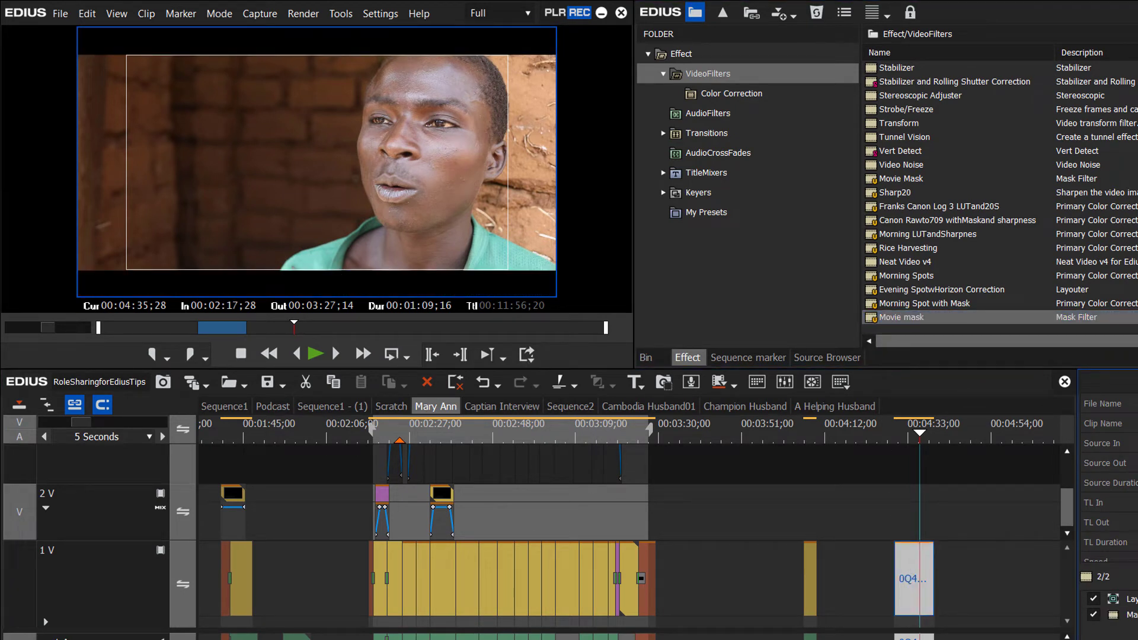
# - Apply Movie mask to all the Mary Ann clips on track 1 V
pyautogui.scroll(-3, 454, 491)
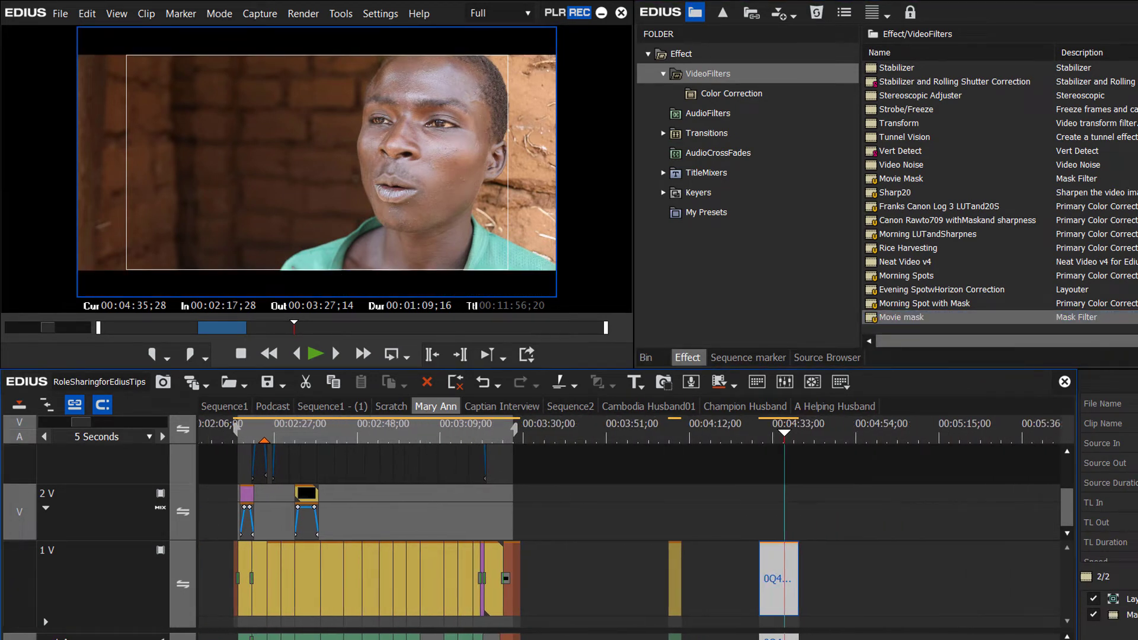
pyautogui.moveTo(467, 440); pyautogui.dragTo(328, 445)
pyautogui.moveTo(206, 560); pyautogui.dragTo(647, 608)
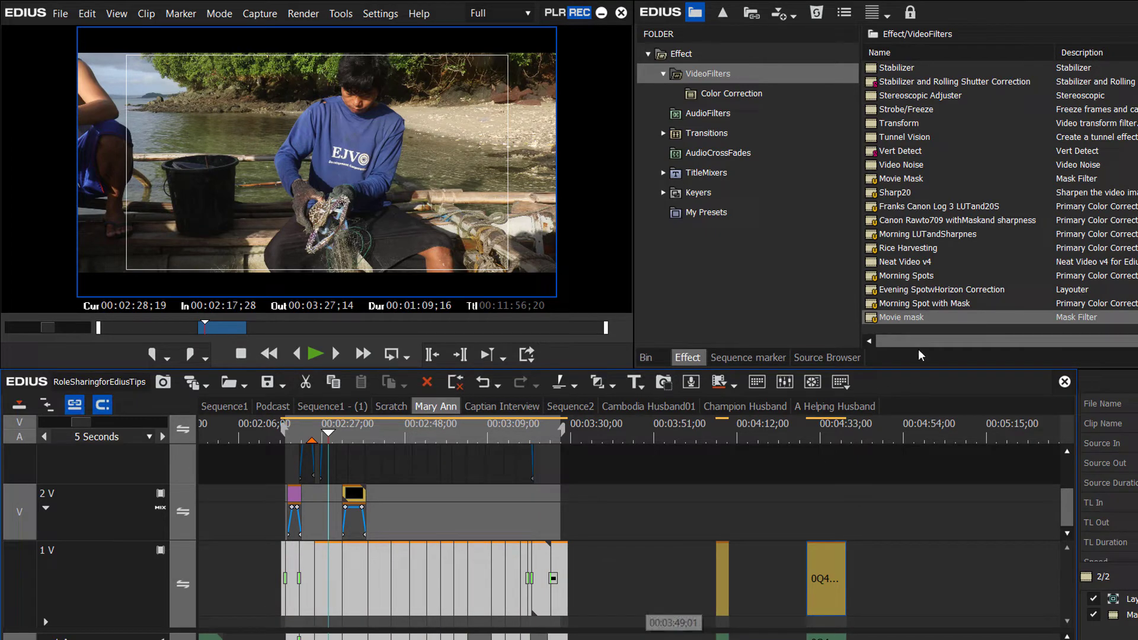
pyautogui.click(873, 319)
pyautogui.moveTo(873, 320); pyautogui.dragTo(478, 580)
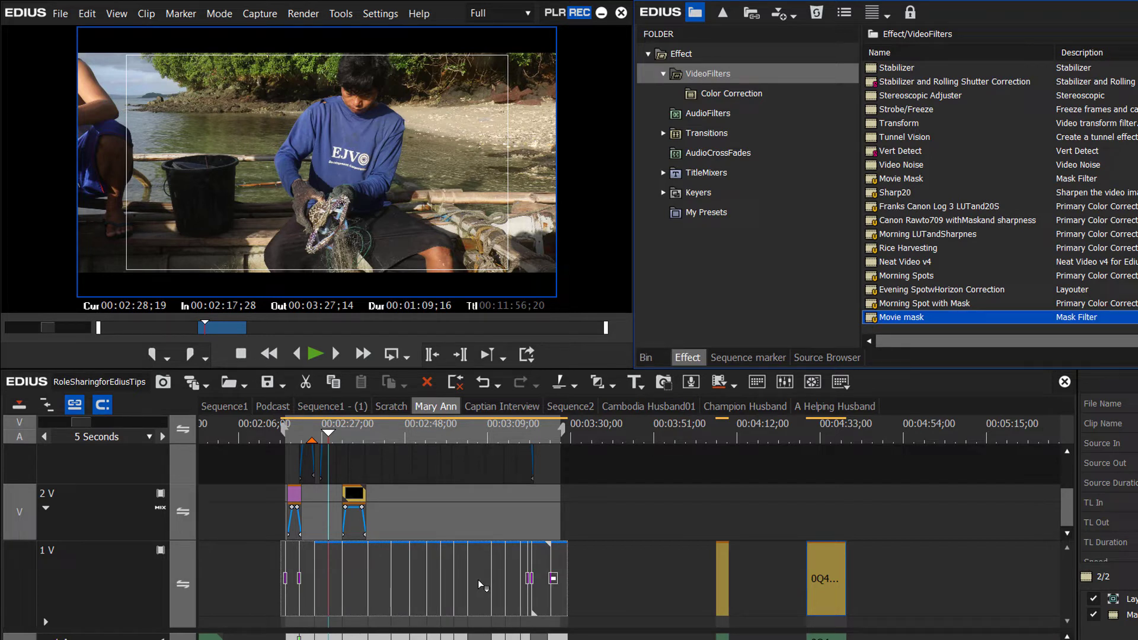
pyautogui.moveTo(478, 579); pyautogui.dragTo(482, 568)
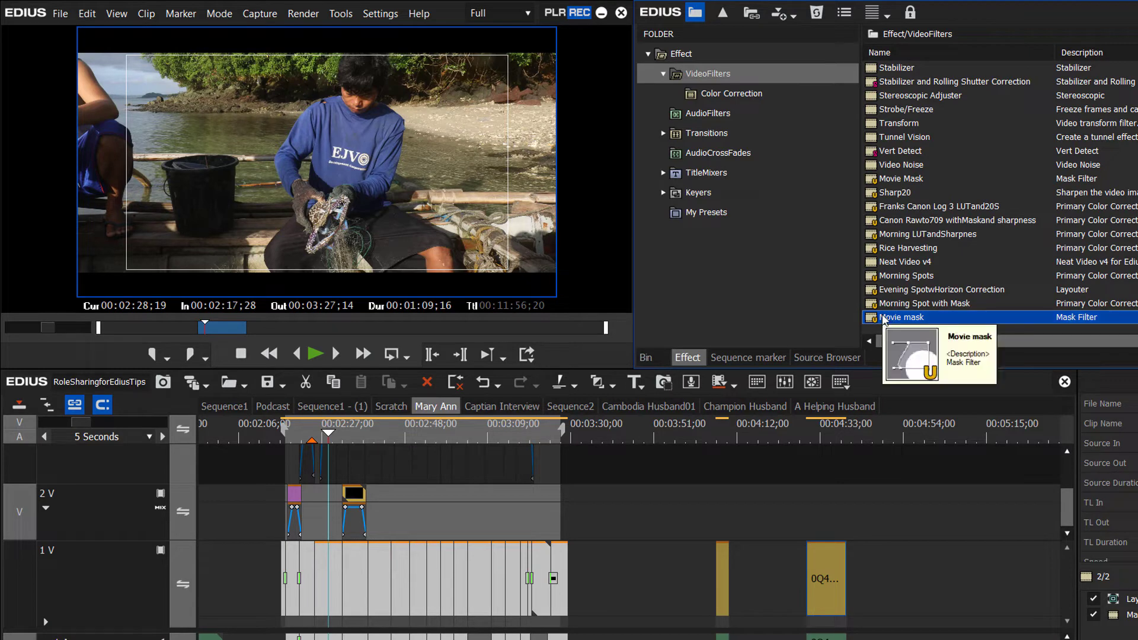
# - Shift the new interview clip's picture down to Position Y 4.80% in Layouter
pyautogui.click(827, 438)
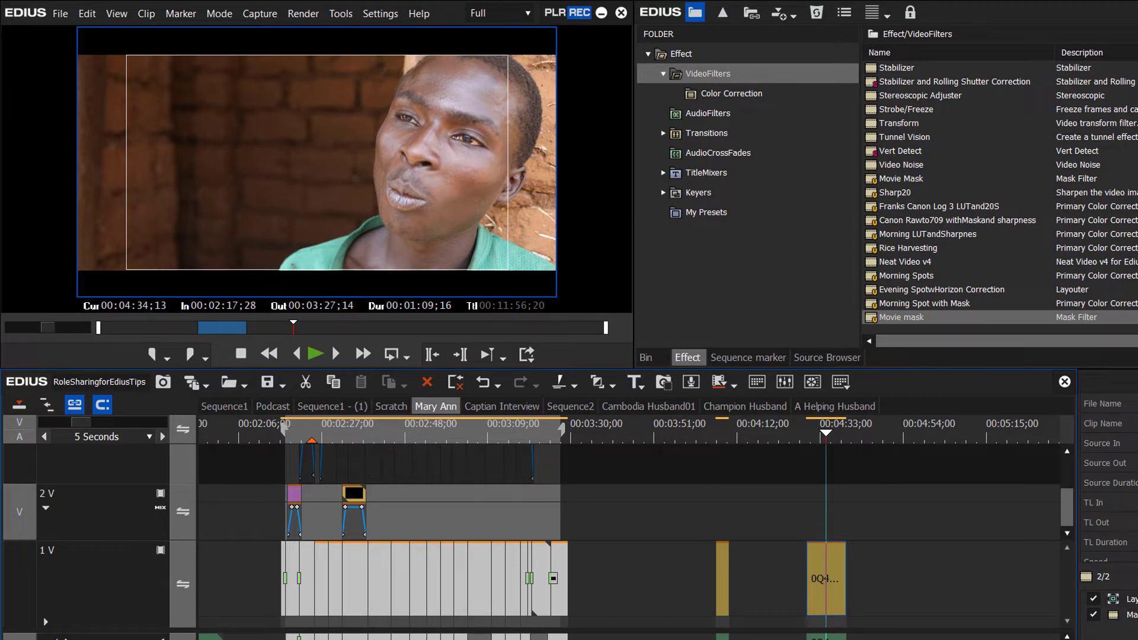
pyautogui.press('F7')
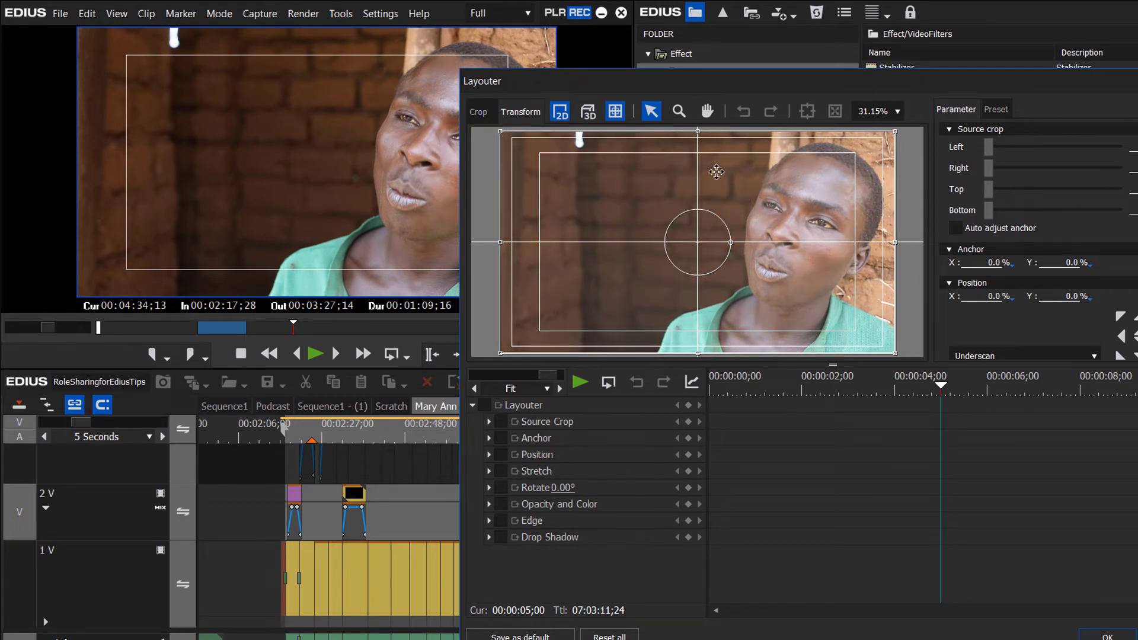
pyautogui.click(716, 174)
pyautogui.moveTo(716, 173); pyautogui.dragTo(715, 178)
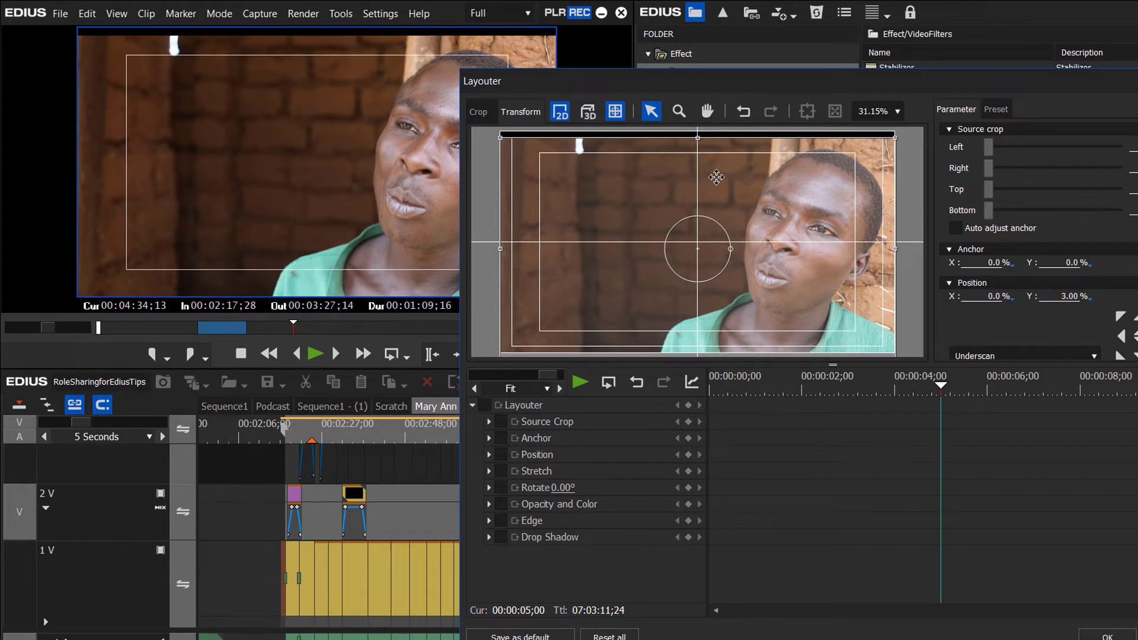
pyautogui.moveTo(716, 176); pyautogui.dragTo(715, 181)
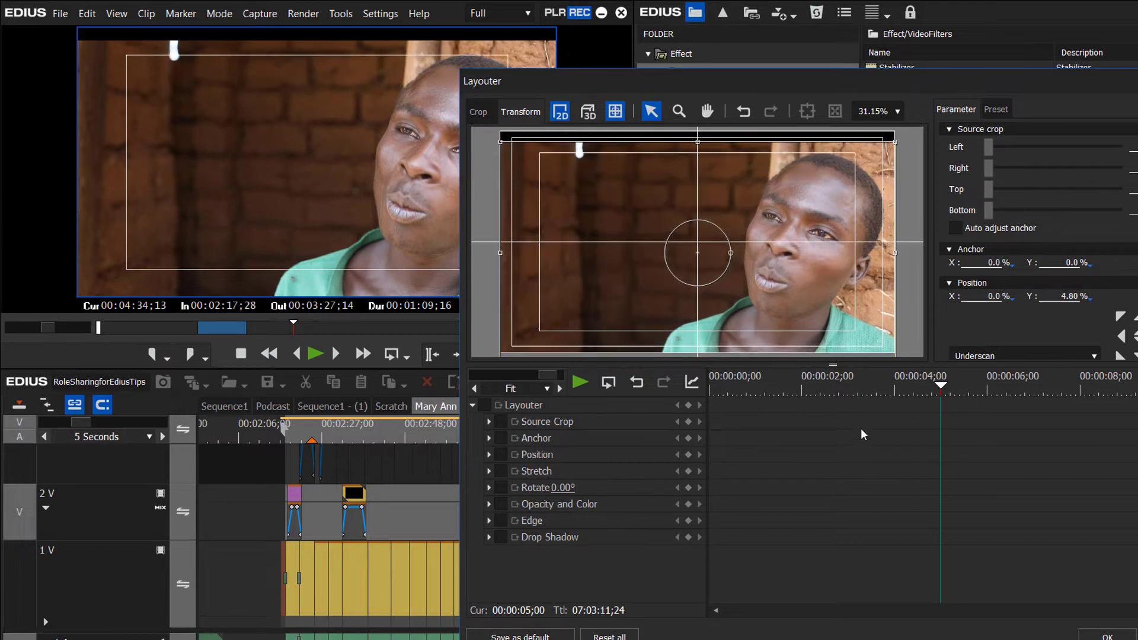
pyautogui.click(1107, 634)
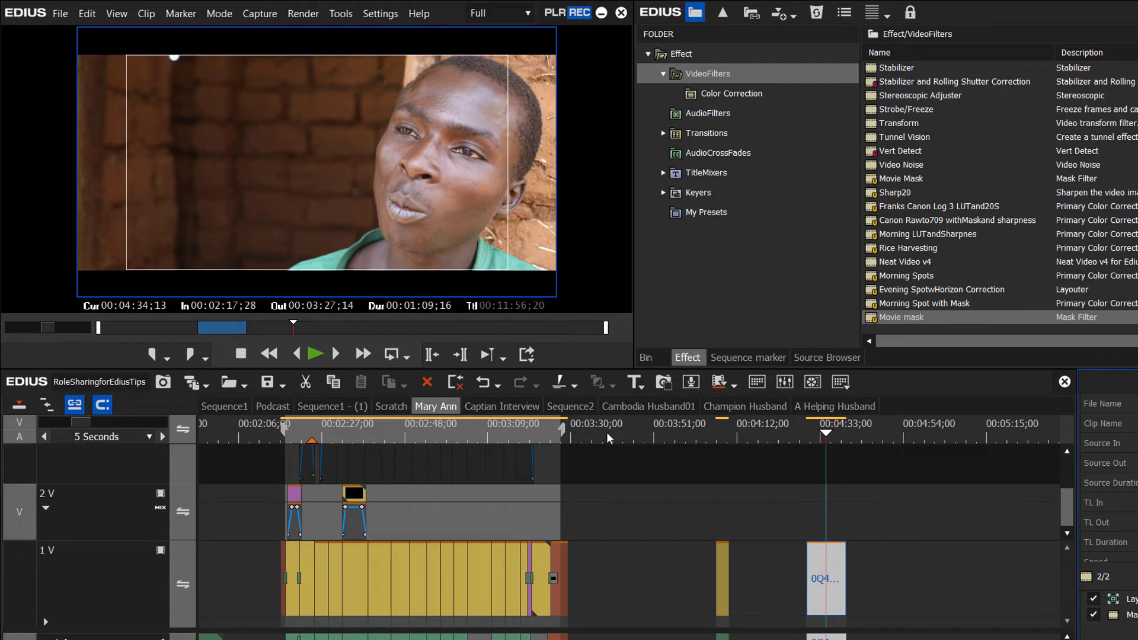
pyautogui.moveTo(825, 436); pyautogui.dragTo(833, 453)
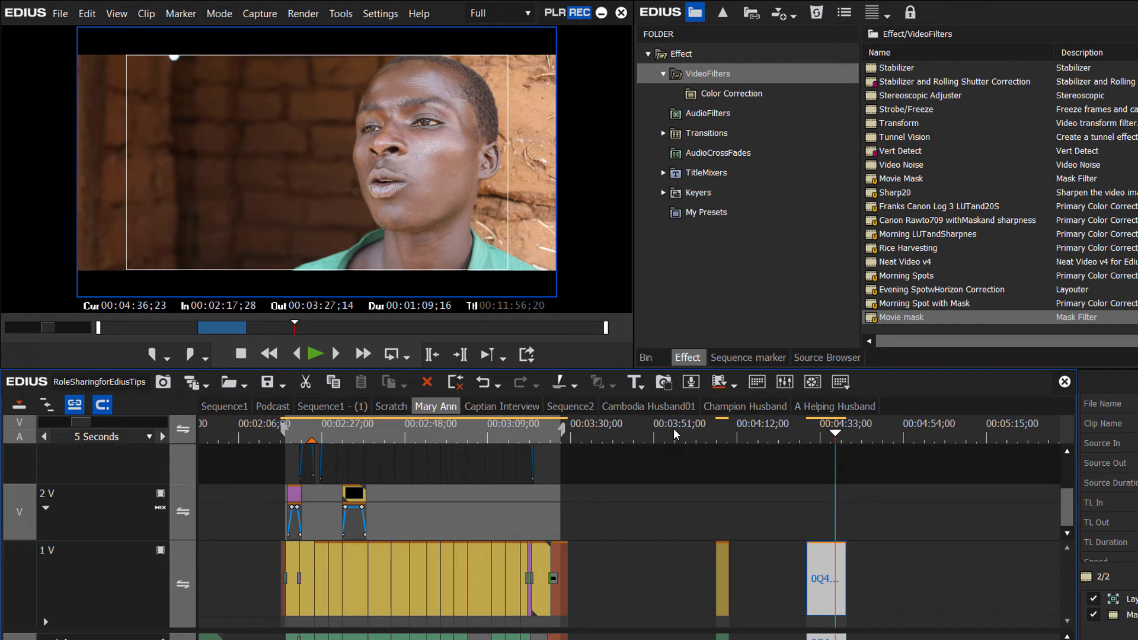
pyautogui.moveTo(427, 432); pyautogui.dragTo(468, 444)
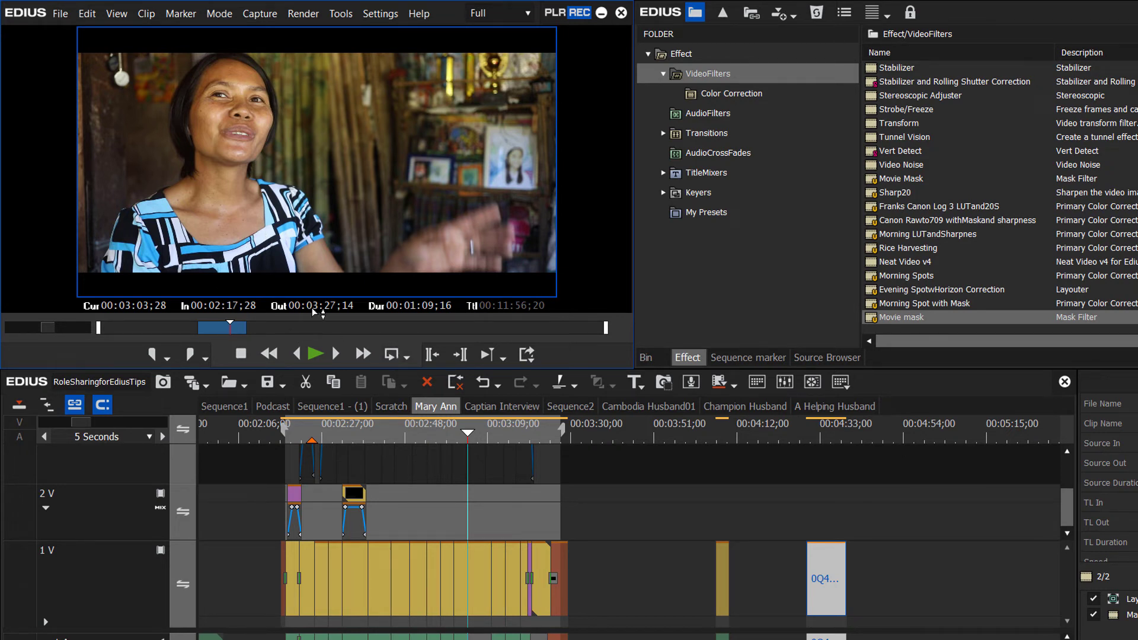
# - Unmute subtitle track 3 V and play from about 00:02:50 to review the captions
pyautogui.moveTo(1066, 508); pyautogui.dragTo(1066, 462)
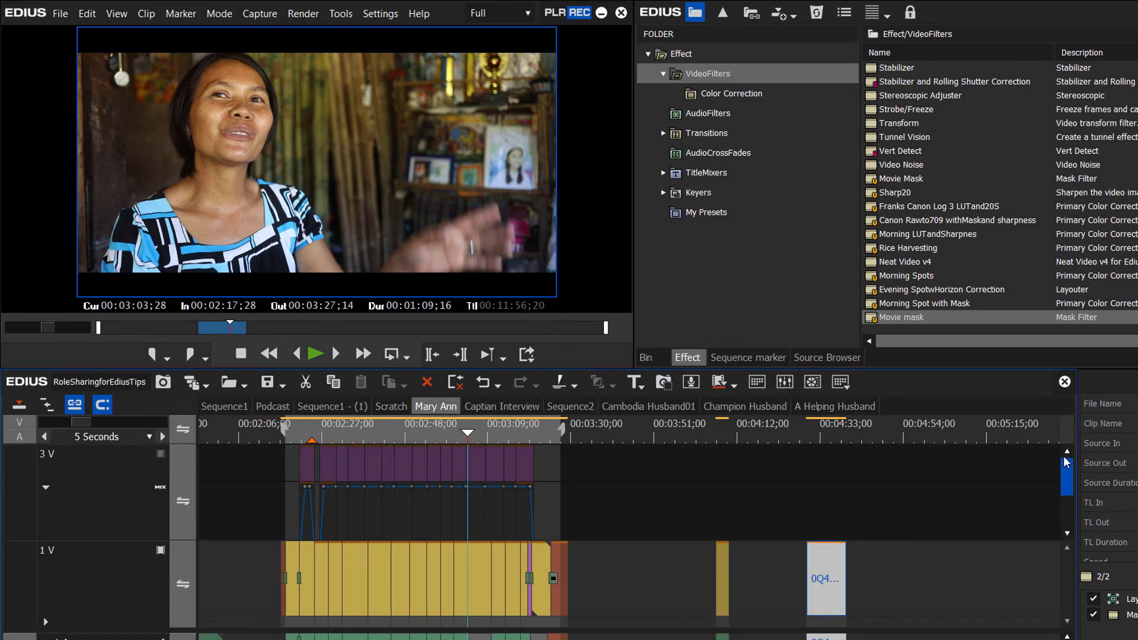
pyautogui.click(160, 454)
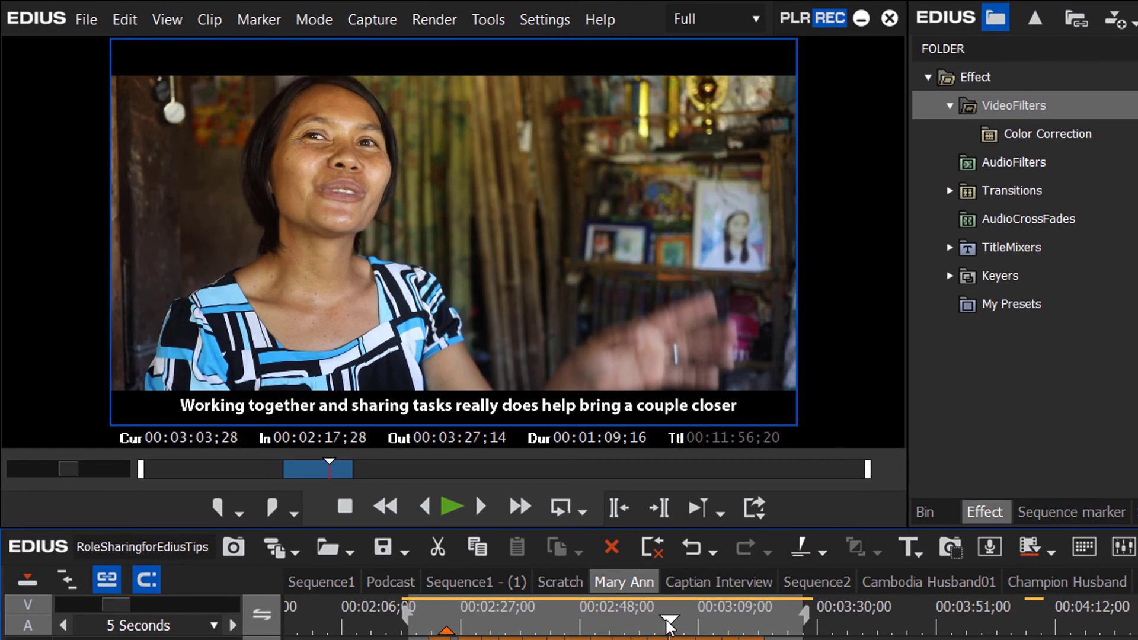
pyautogui.click(412, 441)
pyautogui.moveTo(589, 627)
pyautogui.mouseDown()
pyautogui.moveTo(555, 627)
pyautogui.moveTo(594, 622)
pyautogui.mouseUp()
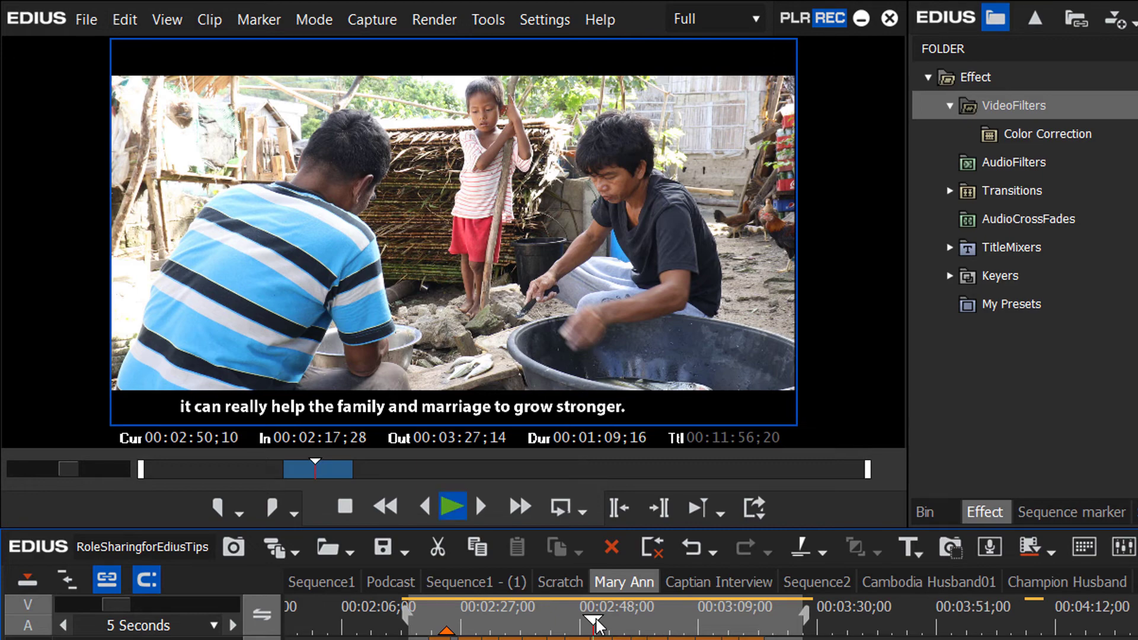
pyautogui.press('space')
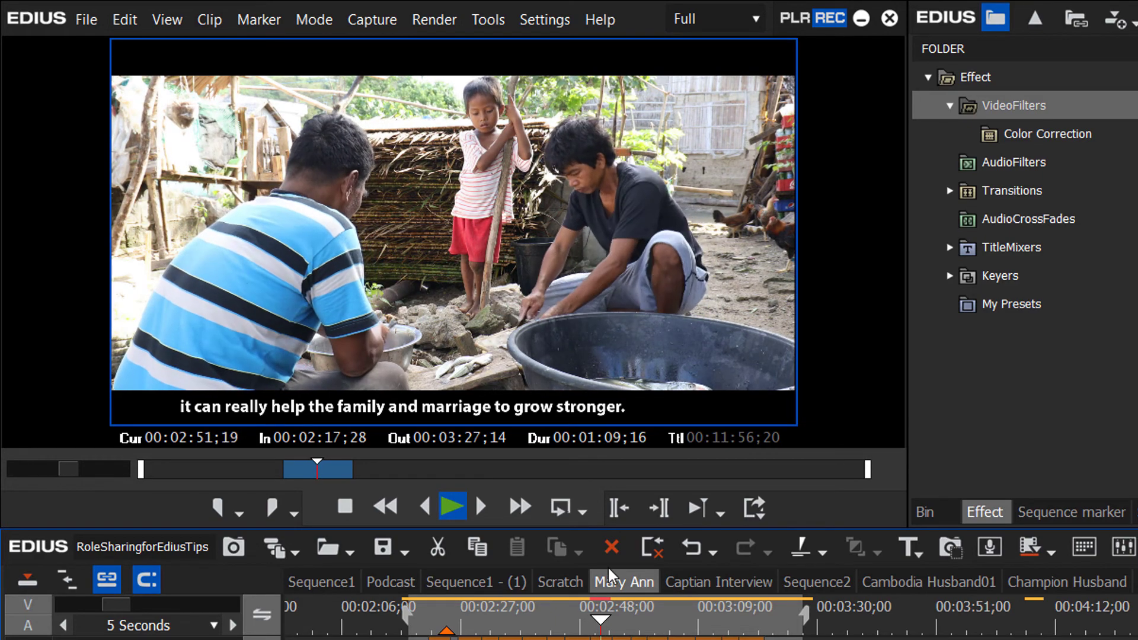